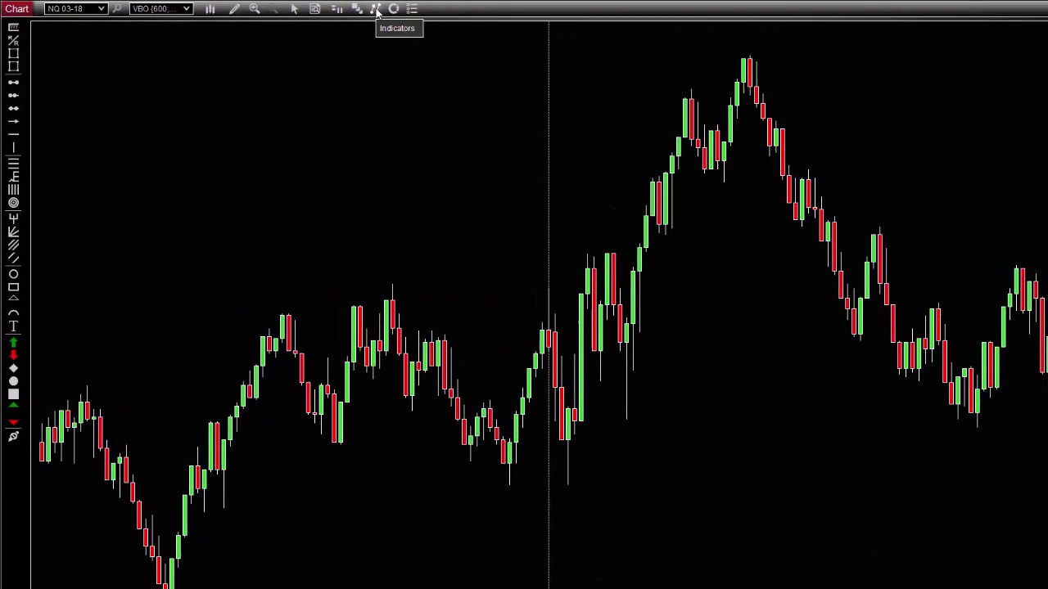
Add Chartist Indicator v5.34 from the NinjaAddons folder to the NQ 03-18 chart.
{"action": "left_click", "coordinate": [398, 9]}
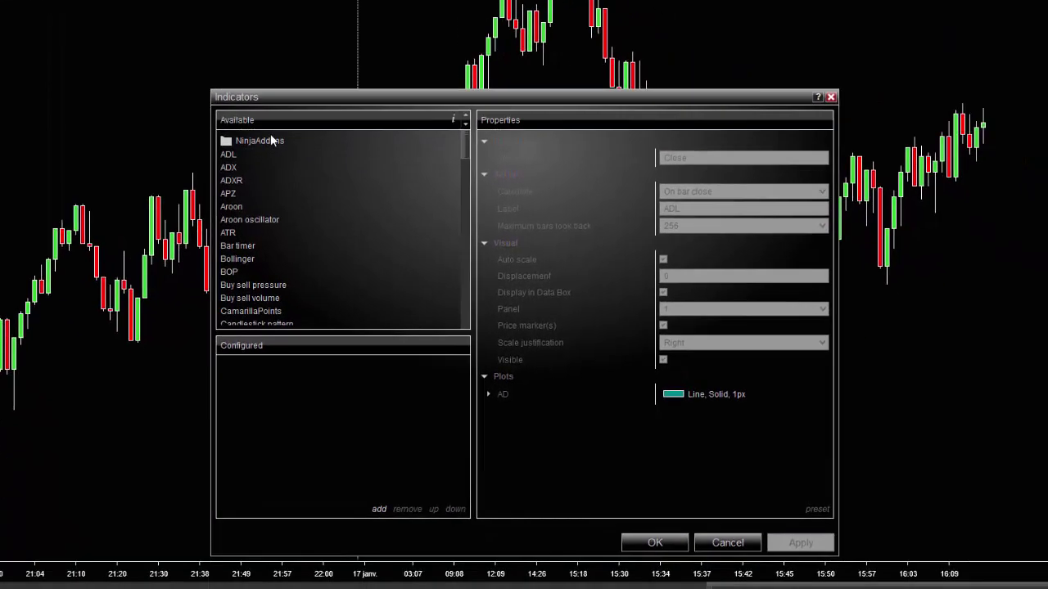
{"action": "left_click", "coordinate": [457, 247]}
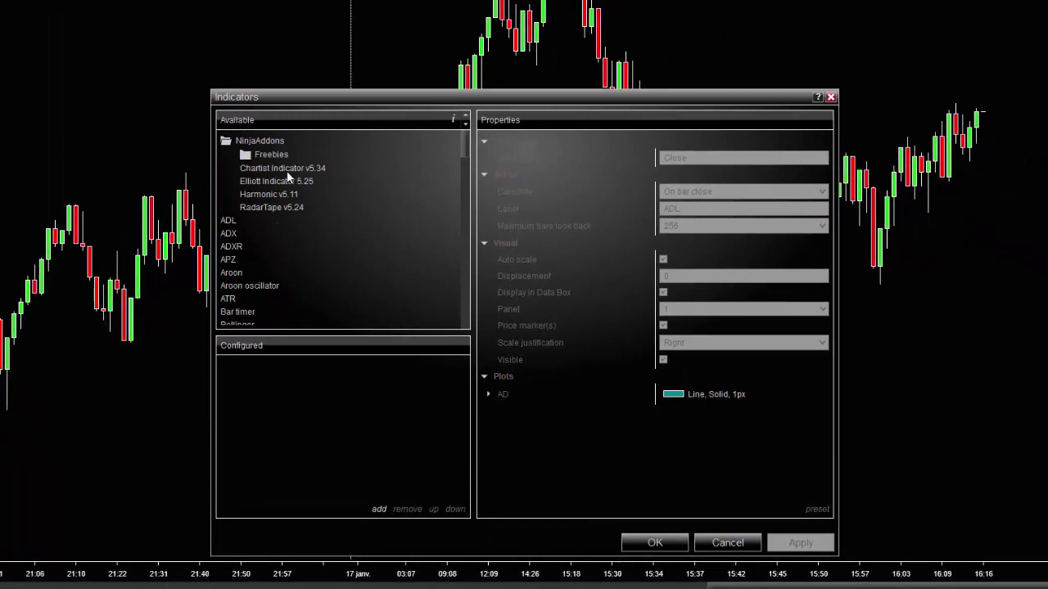
{"action": "double_click", "coordinate": [287, 168]}
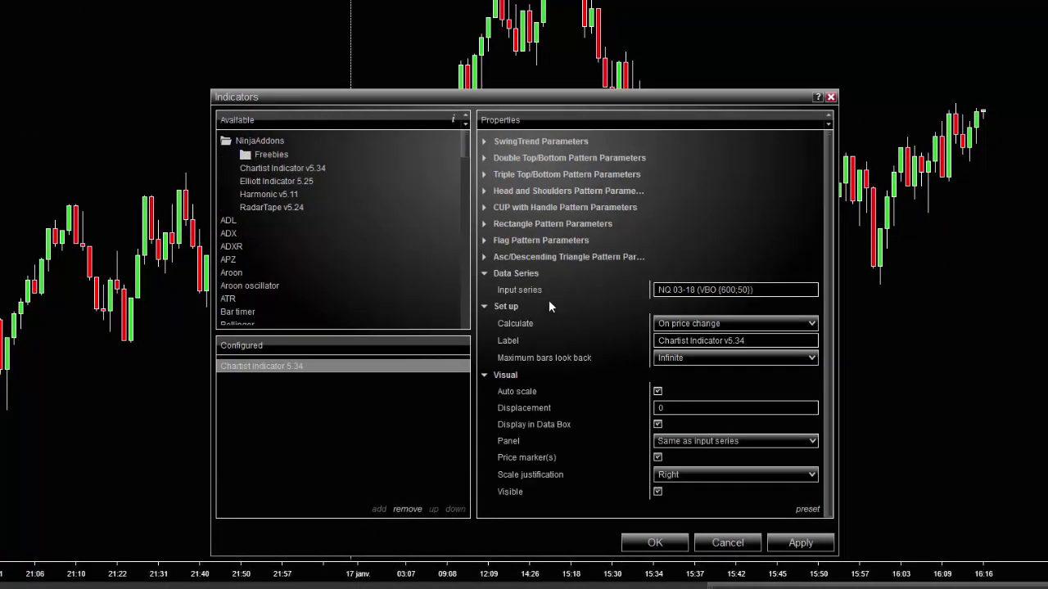
{"action": "left_click", "coordinate": [655, 543]}
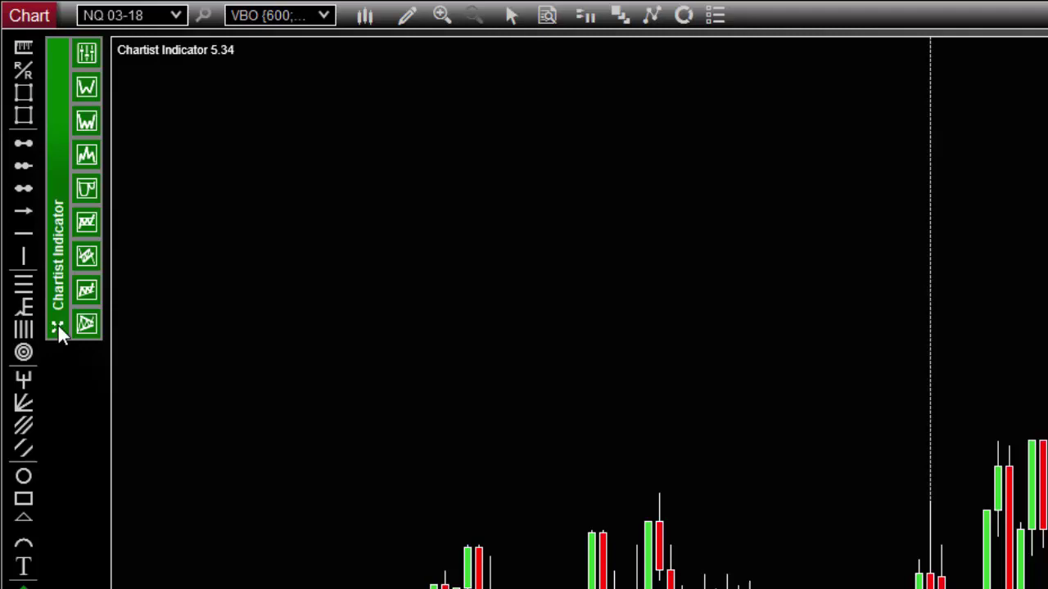
Float and re-dock the Chartist toolbar, reload NinjaScript from the chart menu, then dock it again.
{"action": "left_click_drag", "start_coordinate": [58, 325], "coordinate": [313, 565]}
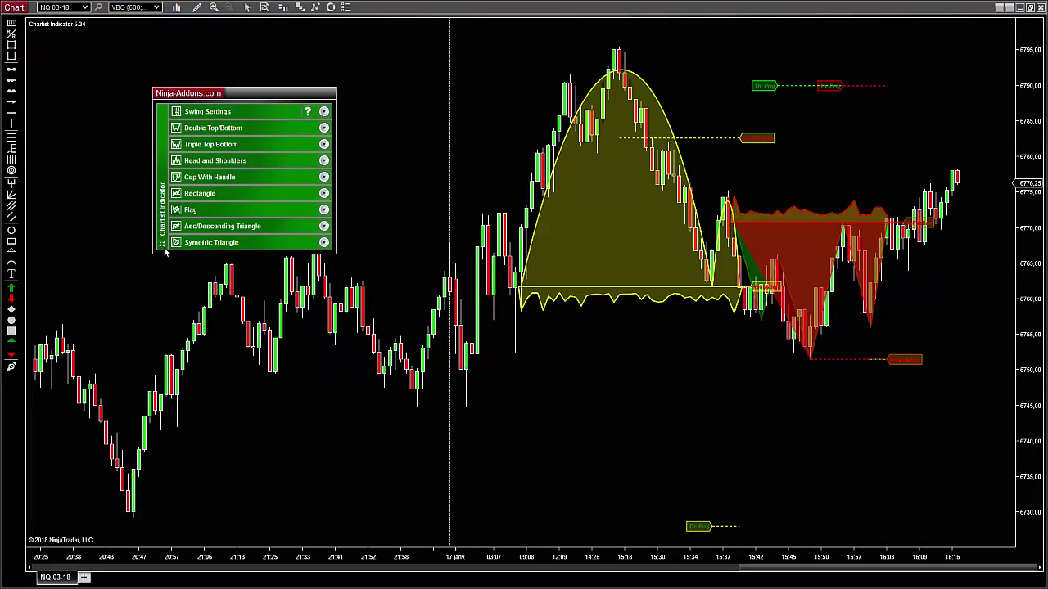
{"action": "left_click", "coordinate": [162, 244]}
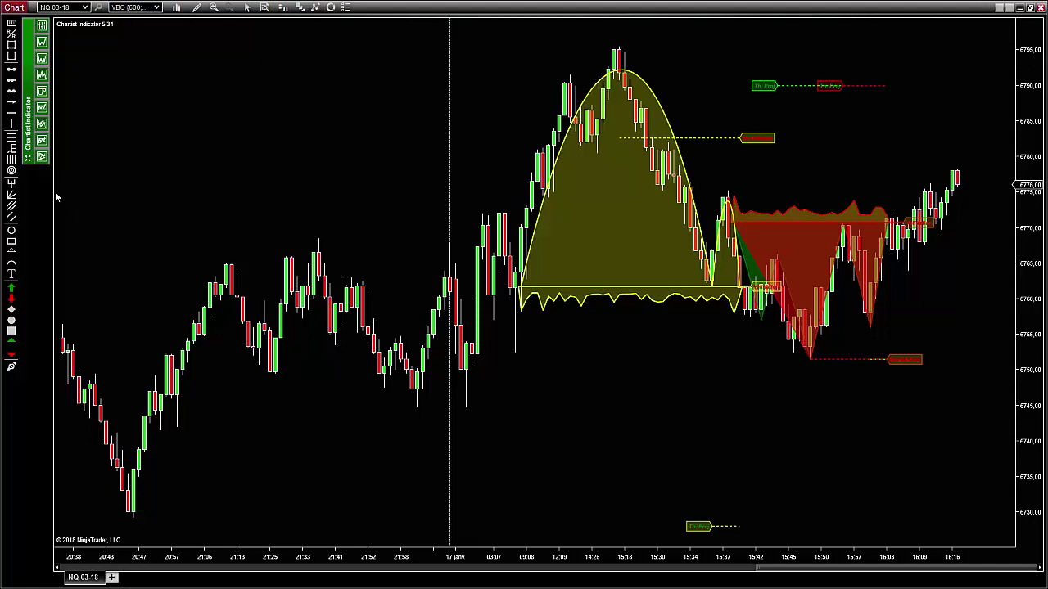
{"action": "left_click", "coordinate": [27, 162]}
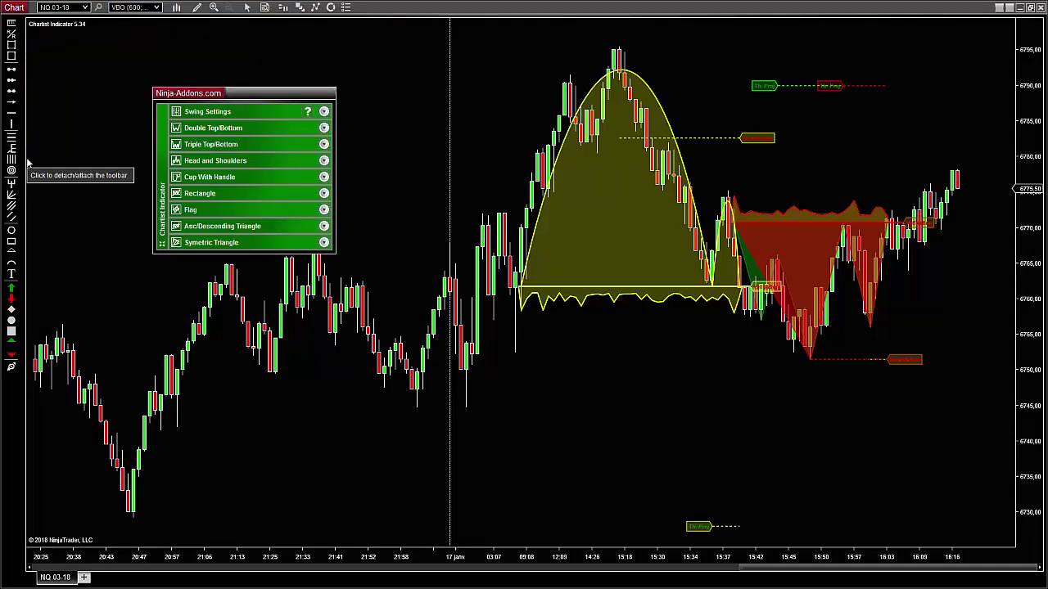
{"action": "right_click", "coordinate": [113, 150]}
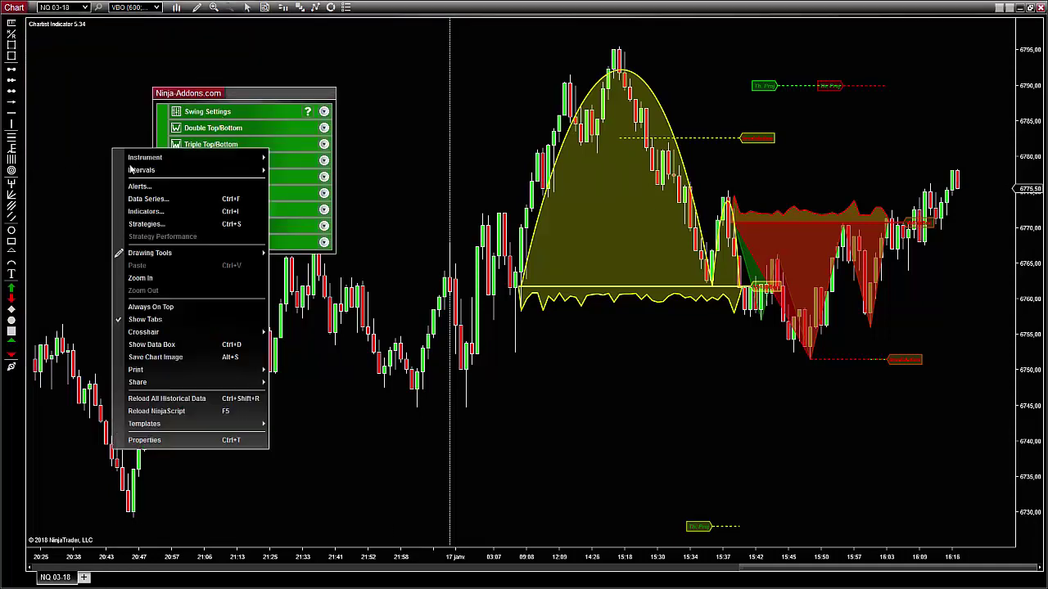
{"action": "left_click", "coordinate": [156, 411]}
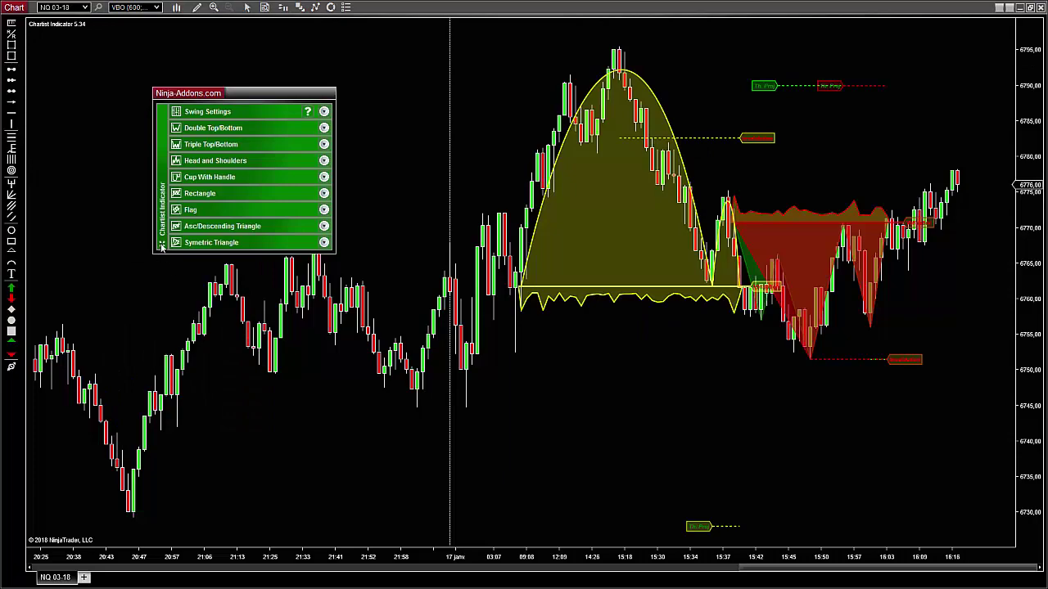
{"action": "left_click", "coordinate": [162, 244]}
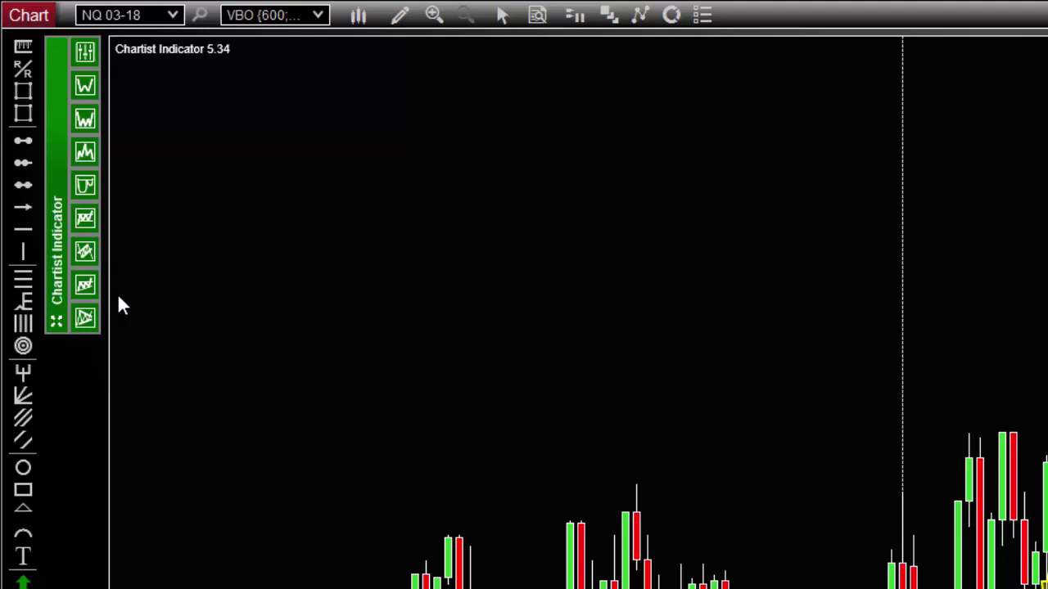
Open the Chartist Swing Settings and review the swing strength choices without changing them.
{"action": "left_click", "coordinate": [91, 79]}
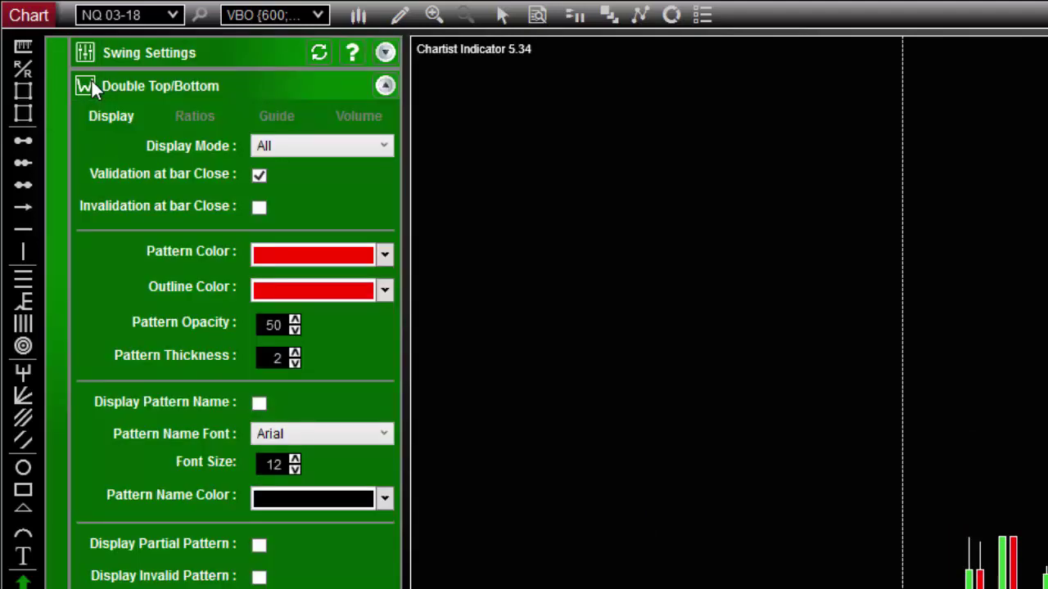
{"action": "left_click", "coordinate": [91, 78]}
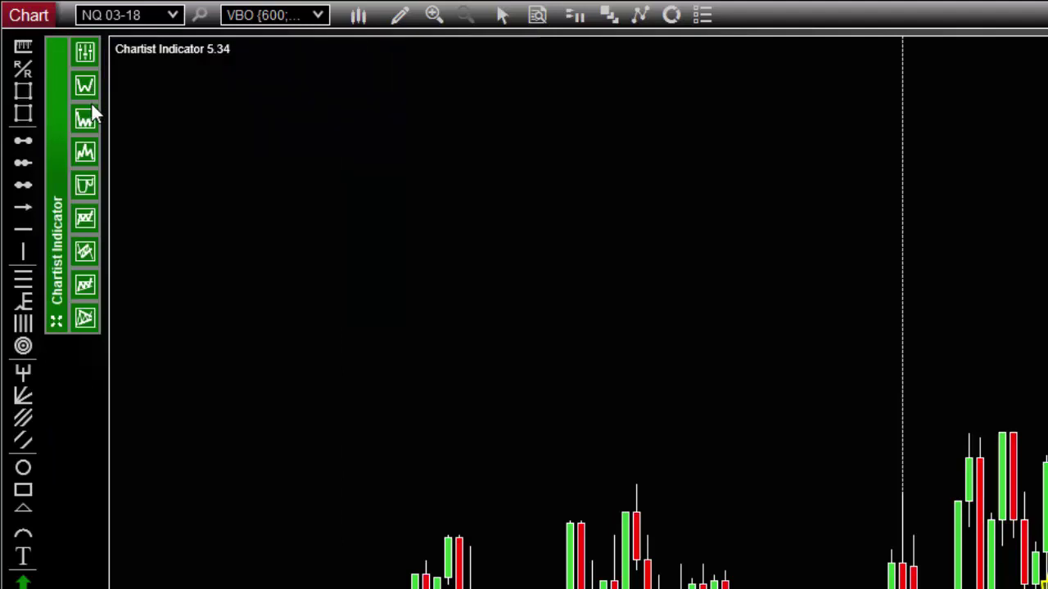
{"action": "left_click", "coordinate": [91, 59]}
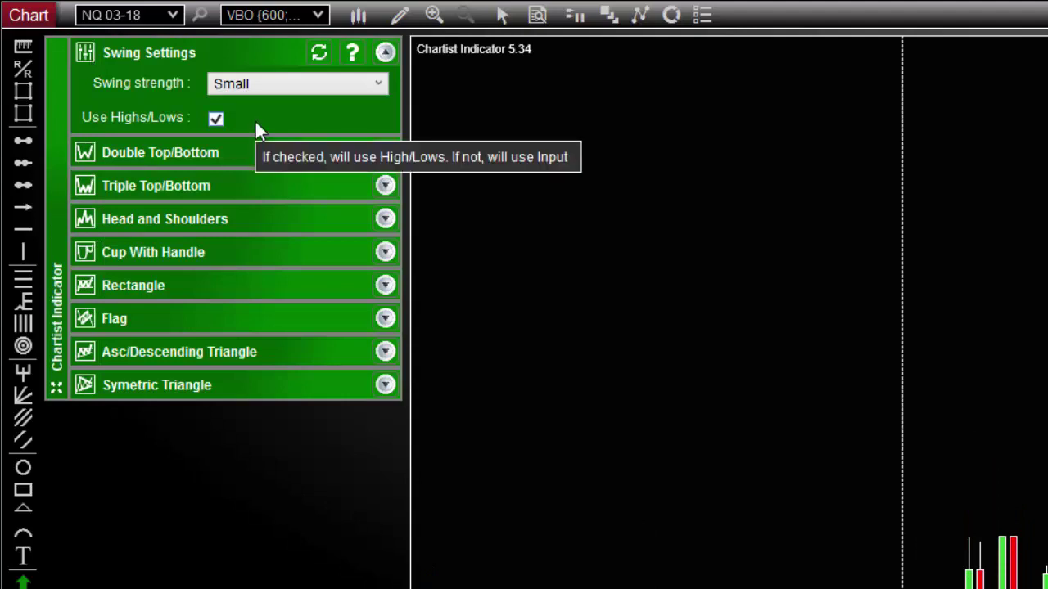
{"action": "left_click", "coordinate": [295, 89]}
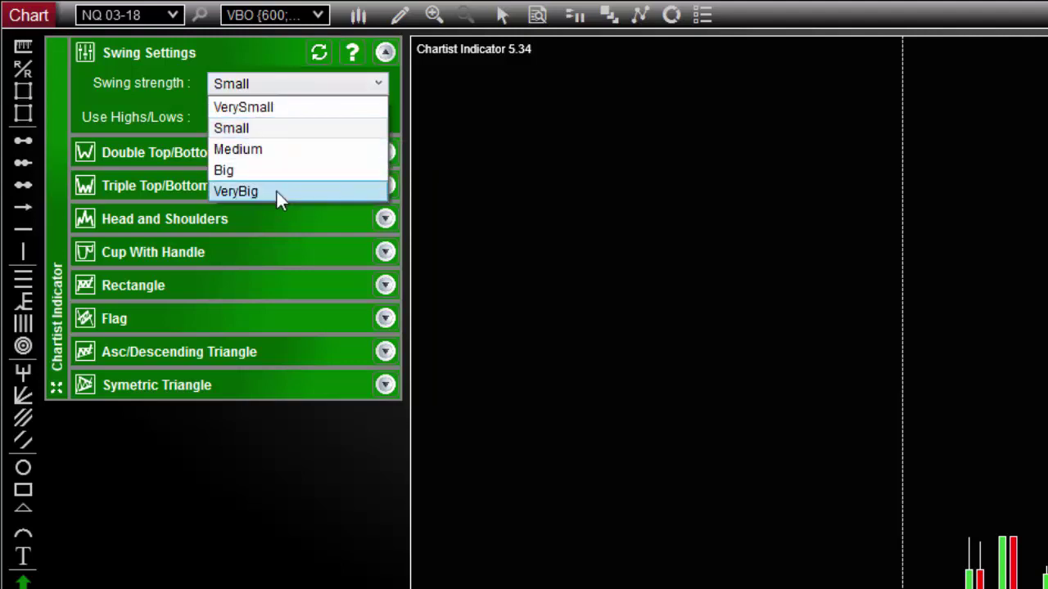
{"action": "left_click", "coordinate": [291, 82]}
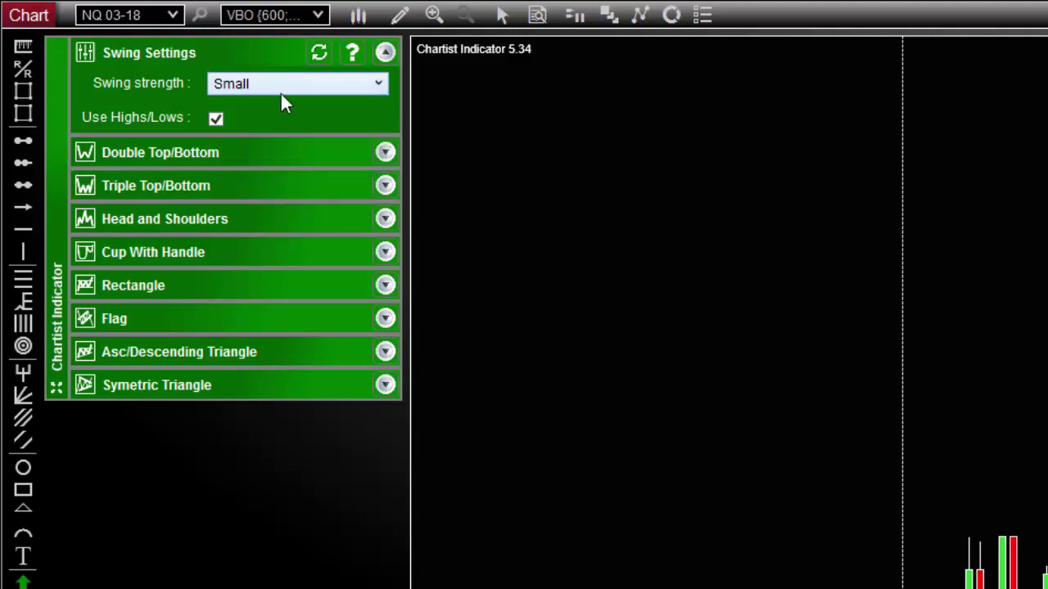
Set swing strength to Medium, keeping Use Highs/Lows on, and recalculate the indicator.
{"action": "left_click", "coordinate": [217, 119]}
{"action": "left_click", "coordinate": [216, 120]}
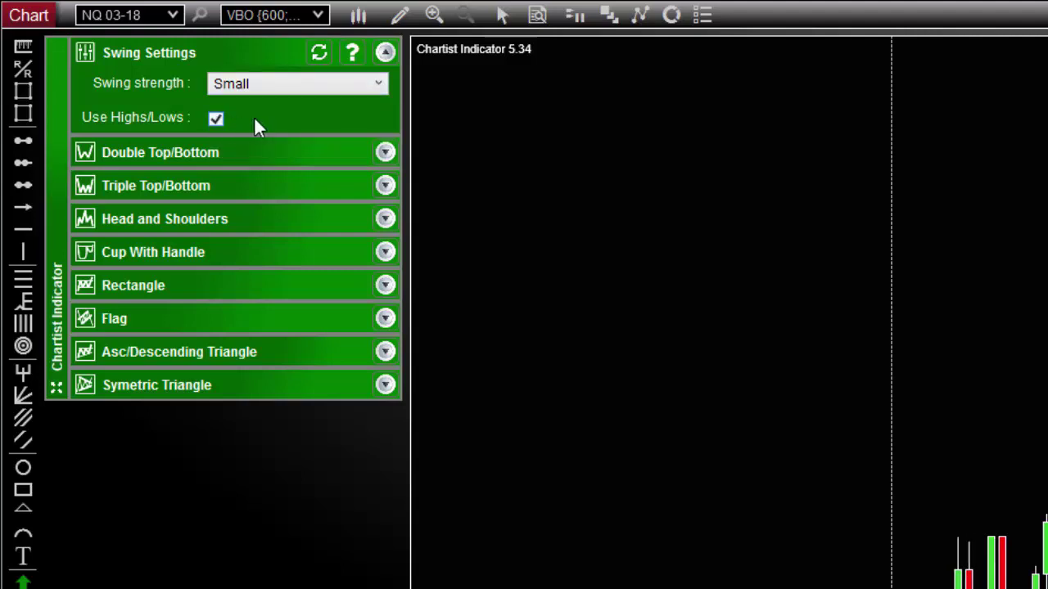
{"action": "left_click", "coordinate": [261, 82]}
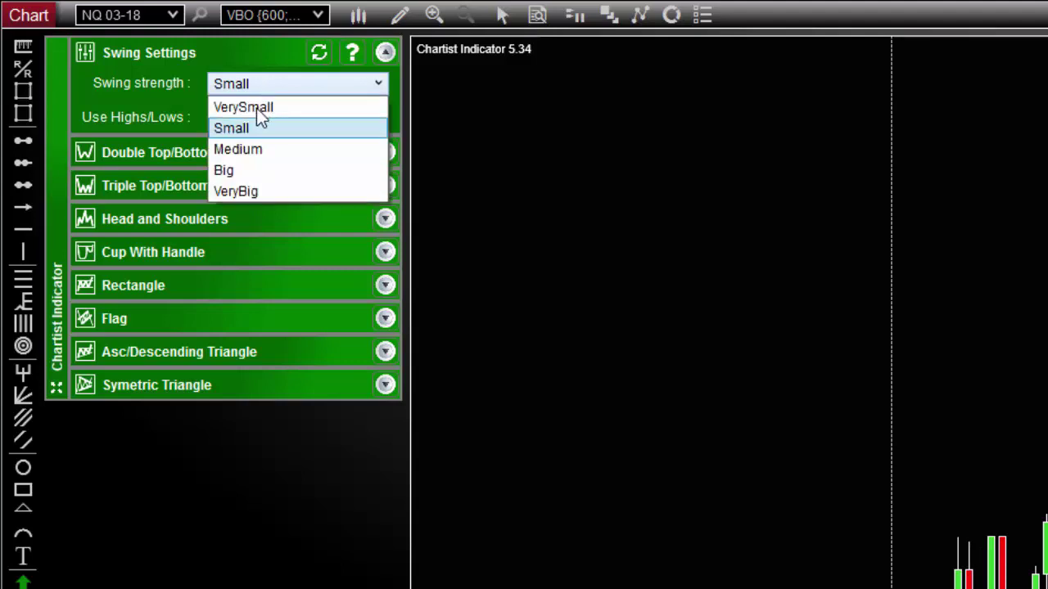
{"action": "left_click", "coordinate": [248, 148]}
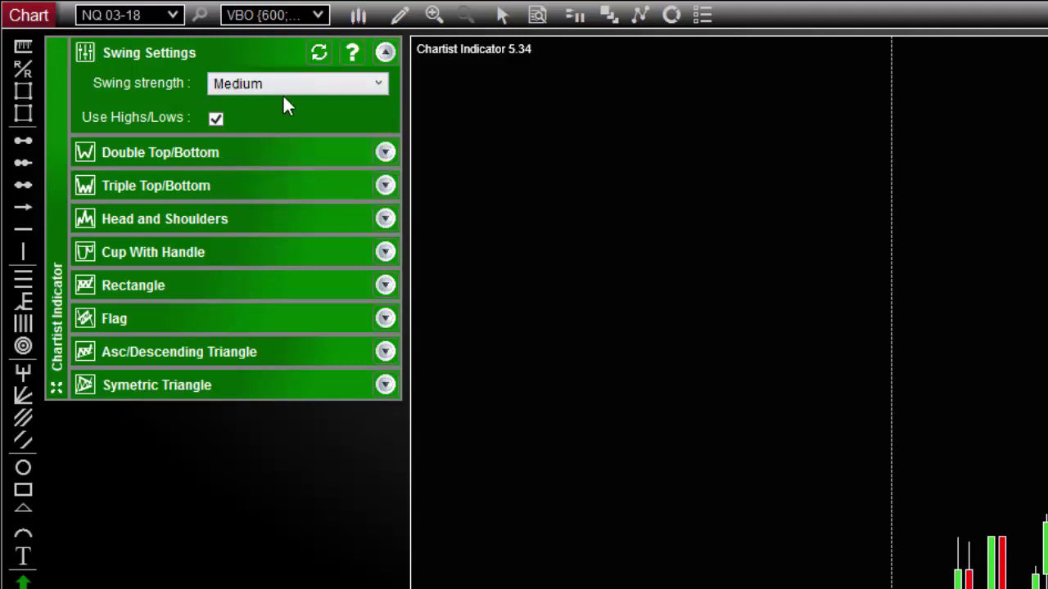
{"action": "left_click", "coordinate": [318, 55]}
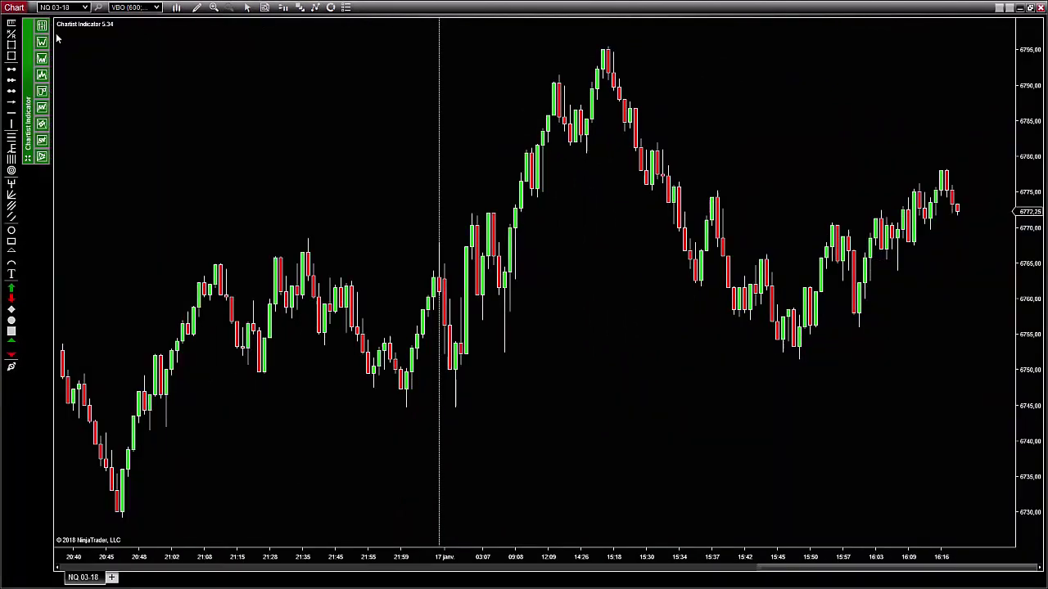
Change Chartist swing strength to Small, redraw the patterns, and fold the Swing Settings section away.
{"action": "left_click", "coordinate": [45, 29]}
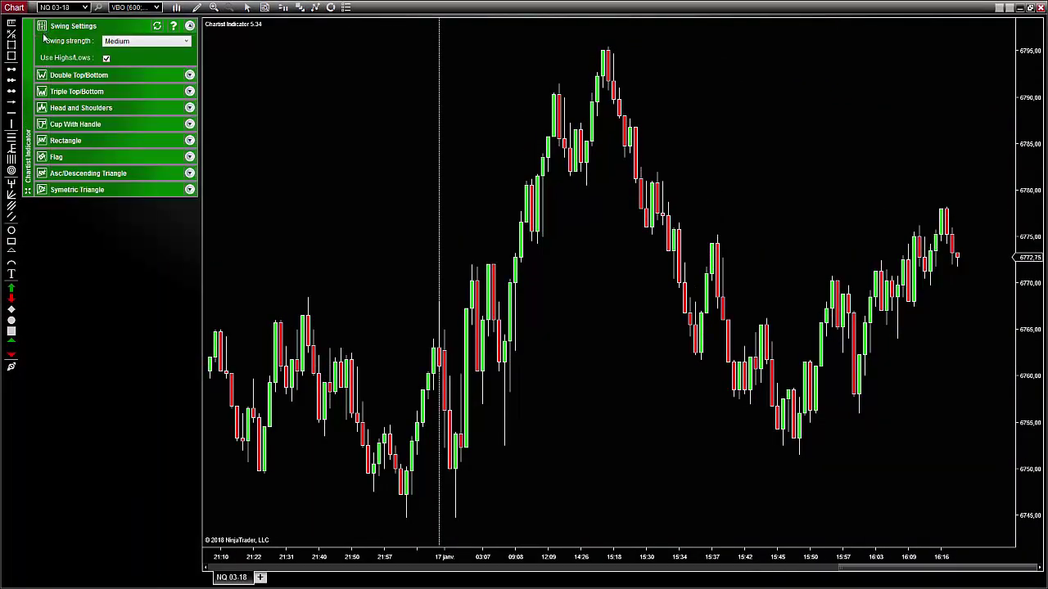
{"action": "left_click", "coordinate": [141, 42]}
{"action": "left_click", "coordinate": [137, 63]}
{"action": "left_click", "coordinate": [158, 27]}
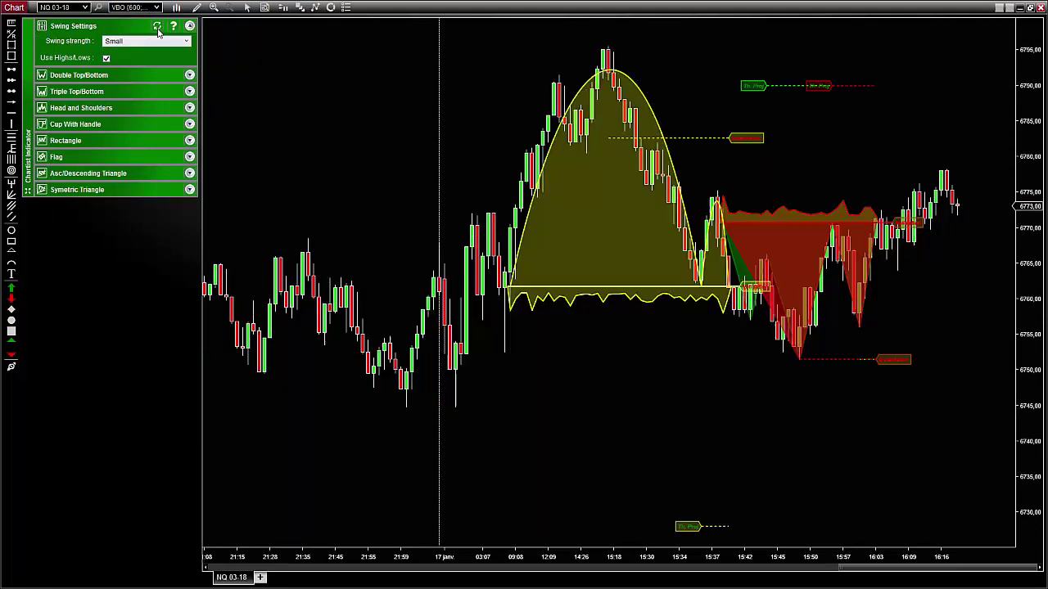
{"action": "left_click", "coordinate": [40, 30]}
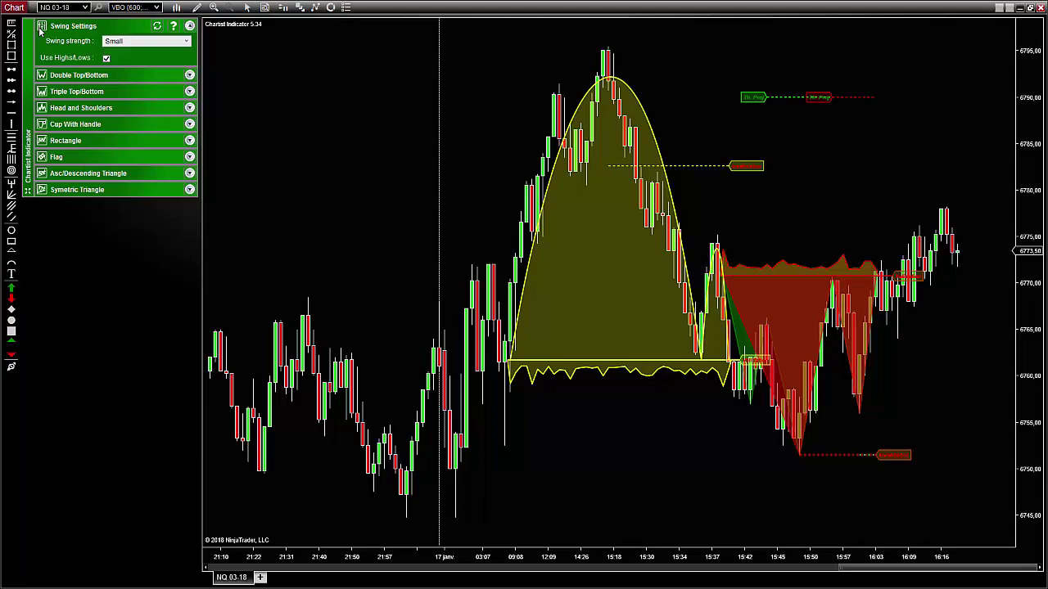
{"action": "left_click", "coordinate": [190, 27]}
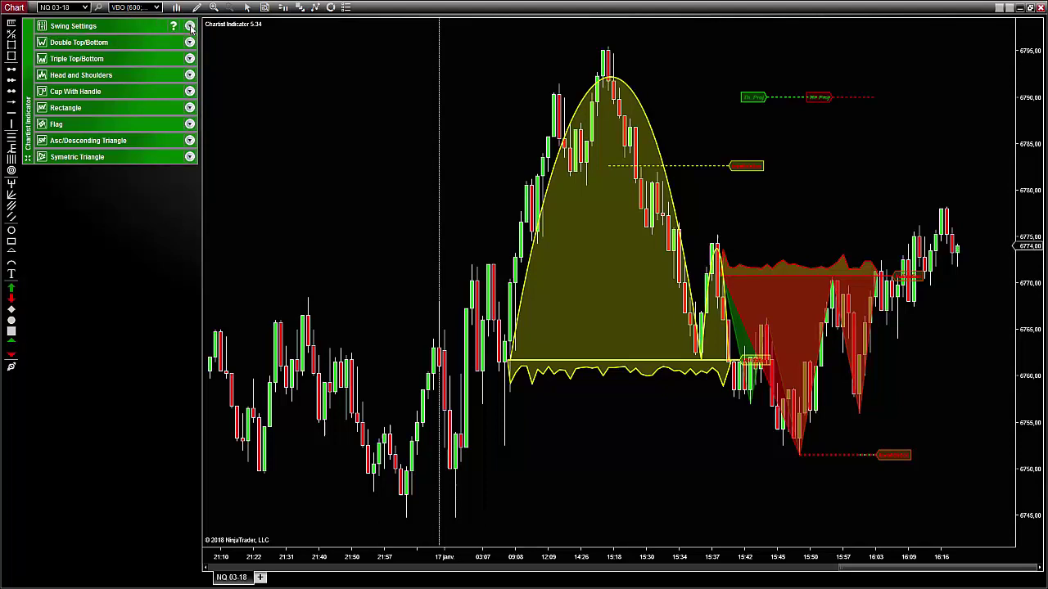
Collapse the Chartist panel to its icon strip and toggle Cup With Handle off and back on.
{"action": "left_click", "coordinate": [33, 56]}
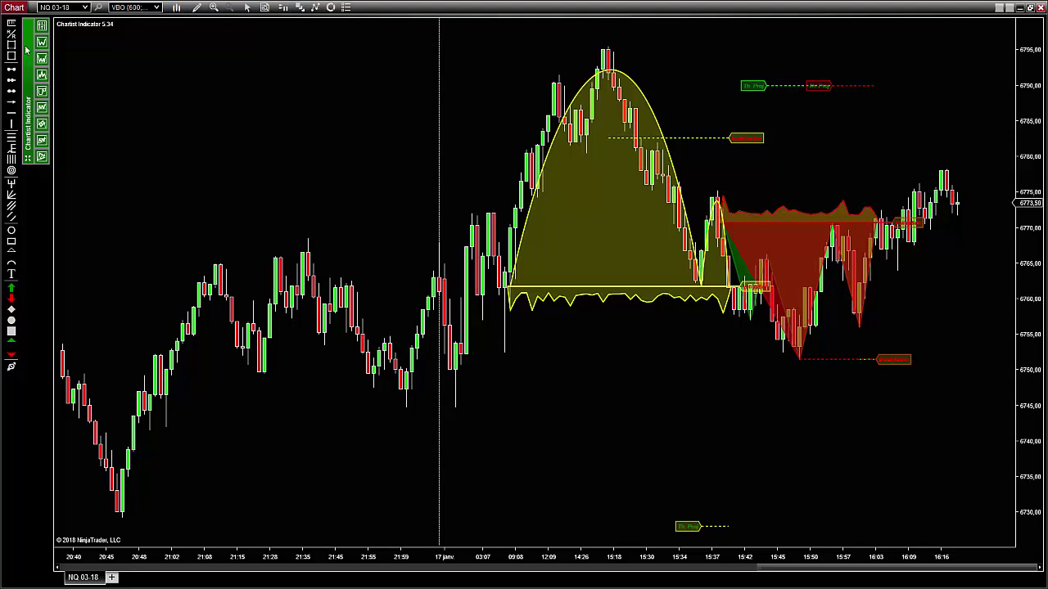
{"action": "left_click", "coordinate": [42, 95]}
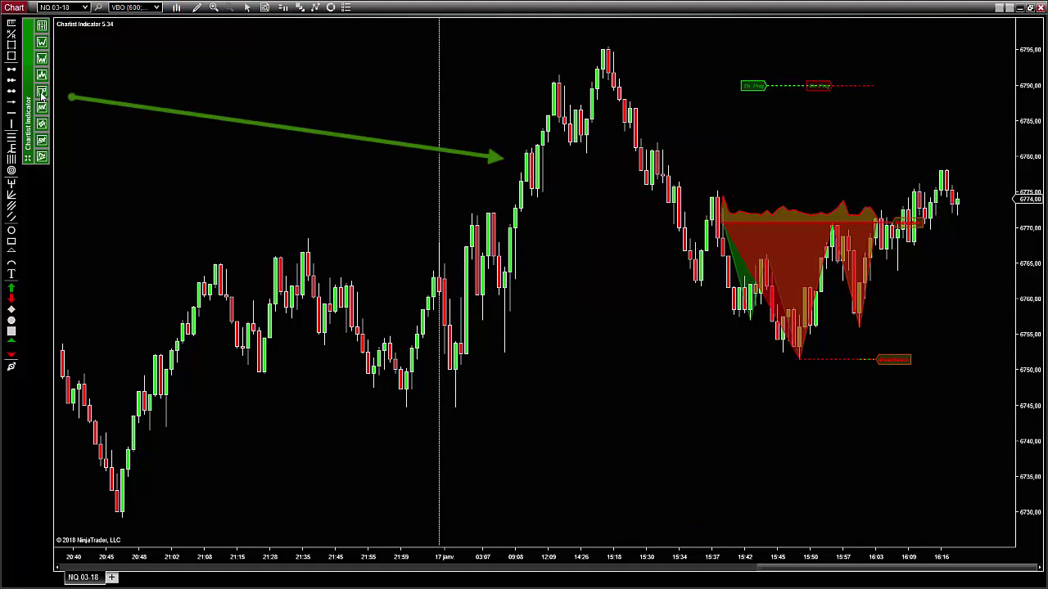
{"action": "left_click", "coordinate": [42, 95]}
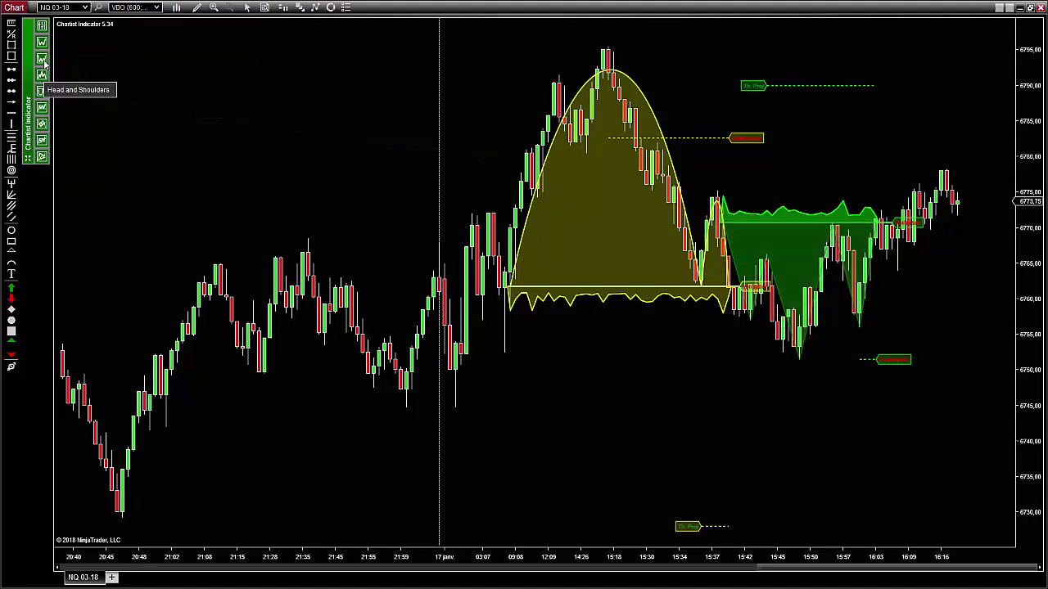
{"action": "mouse_move", "coordinate": [45, 74]}
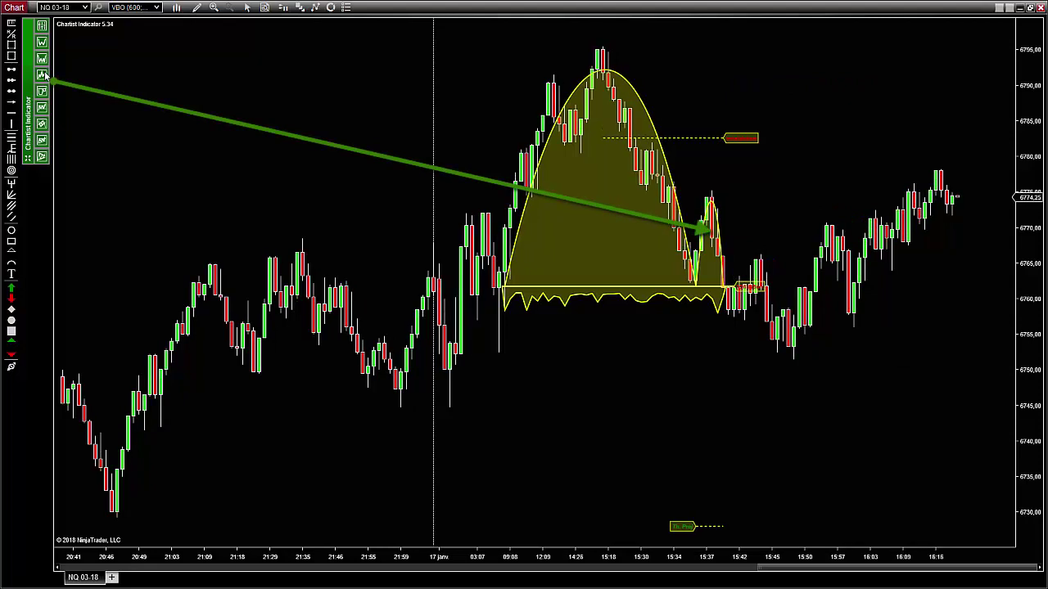
Set Head and Shoulders Display Mode to All and show its ratios (head extension 150–250).
{"action": "left_click", "coordinate": [43, 74]}
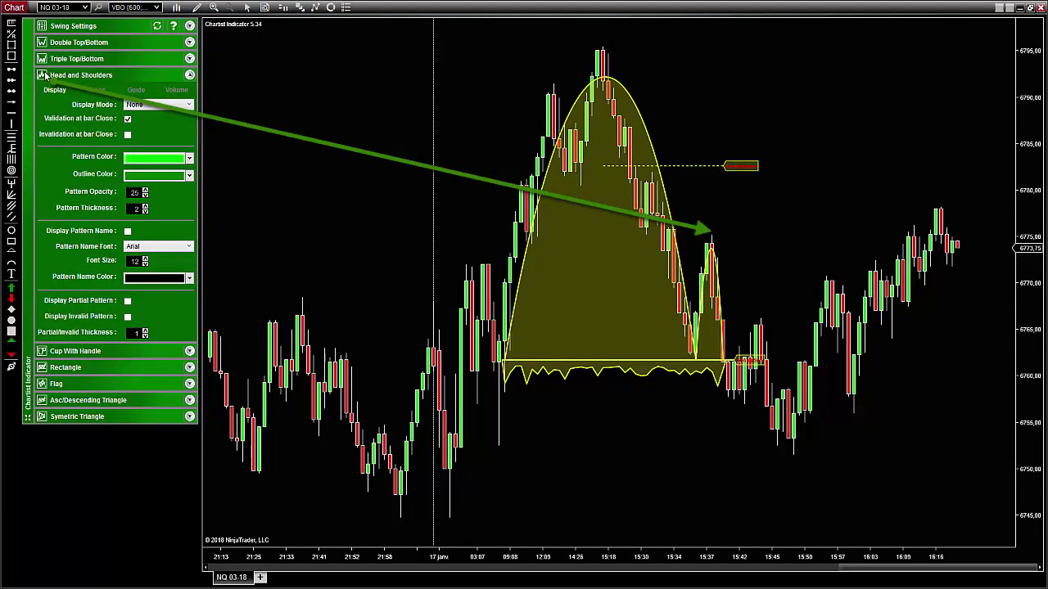
{"action": "key", "text": "Down"}
{"action": "key", "text": "Up"}
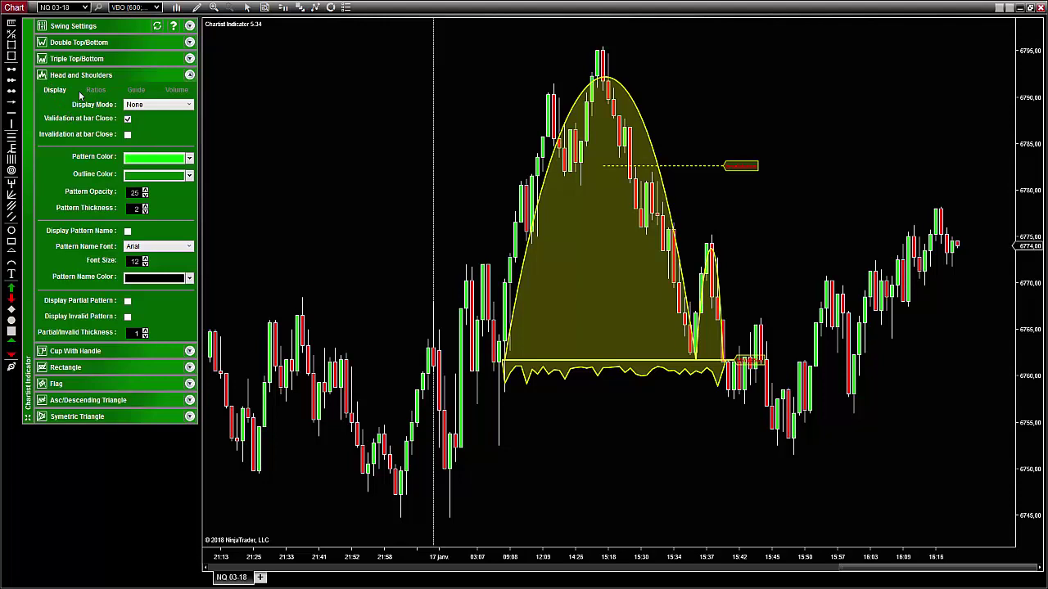
{"action": "left_click", "coordinate": [43, 75]}
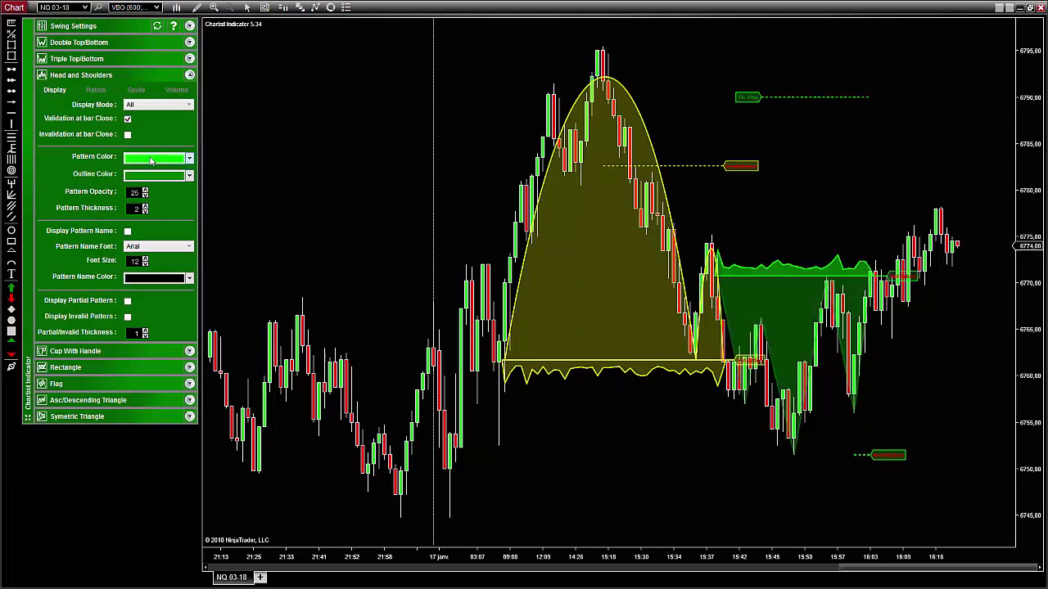
{"action": "left_click", "coordinate": [97, 89]}
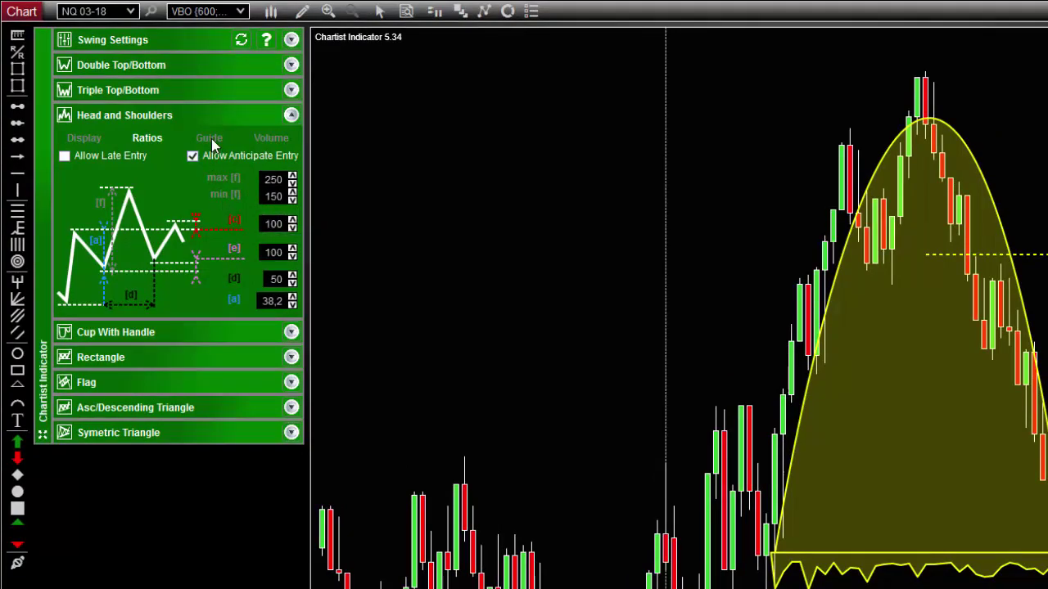
In the head-and-shoulders Guide tab, toggle the (In)Validation lines, tags and Projection checkboxes.
{"action": "left_click", "coordinate": [211, 138]}
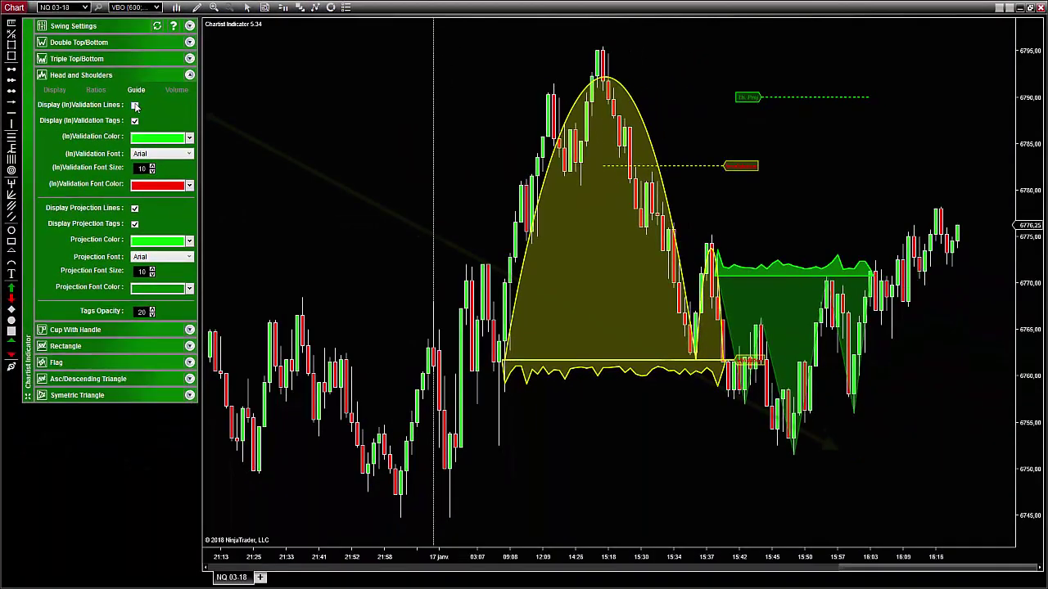
{"action": "left_click", "coordinate": [135, 105]}
{"action": "left_click", "coordinate": [135, 121]}
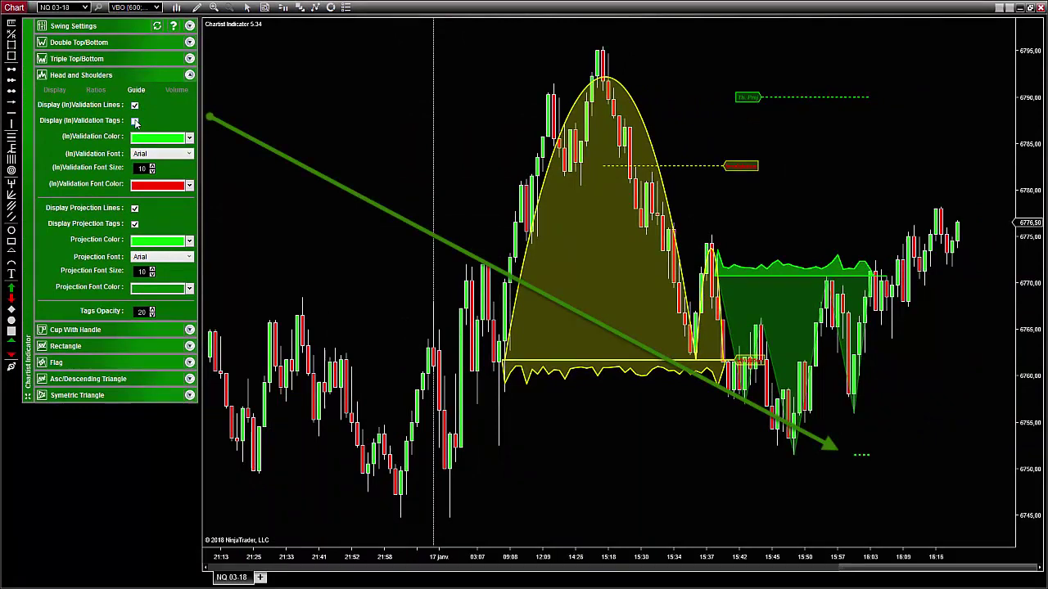
{"action": "left_click", "coordinate": [135, 121]}
{"action": "left_click", "coordinate": [135, 209]}
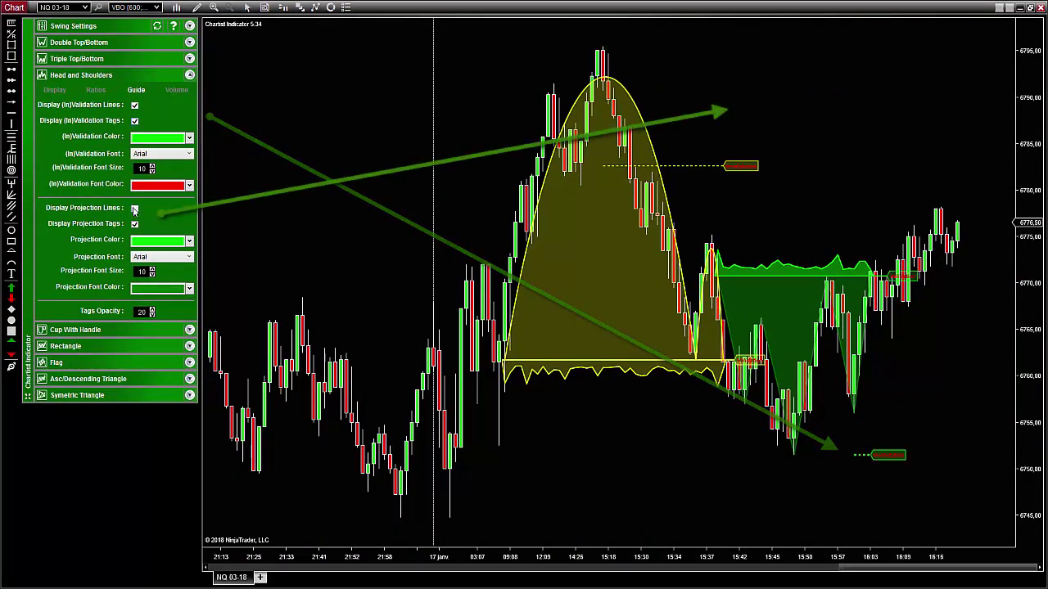
Cycle Volume Mode through None and Histo, ending on Mountain (5% max height, opacity 45).
{"action": "left_click", "coordinate": [175, 91]}
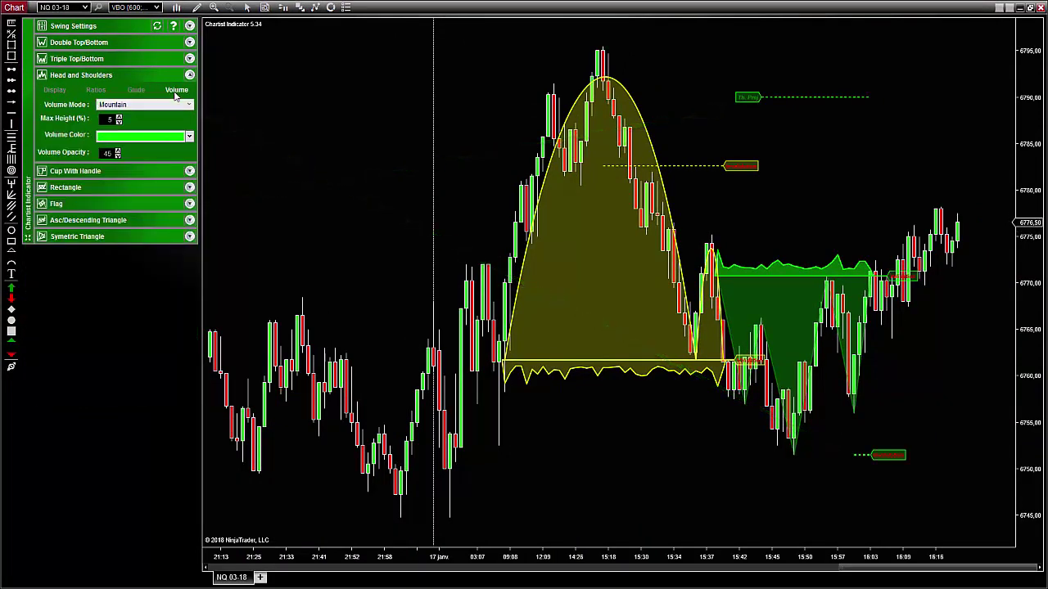
{"action": "left_click", "coordinate": [155, 104]}
{"action": "left_click", "coordinate": [144, 114]}
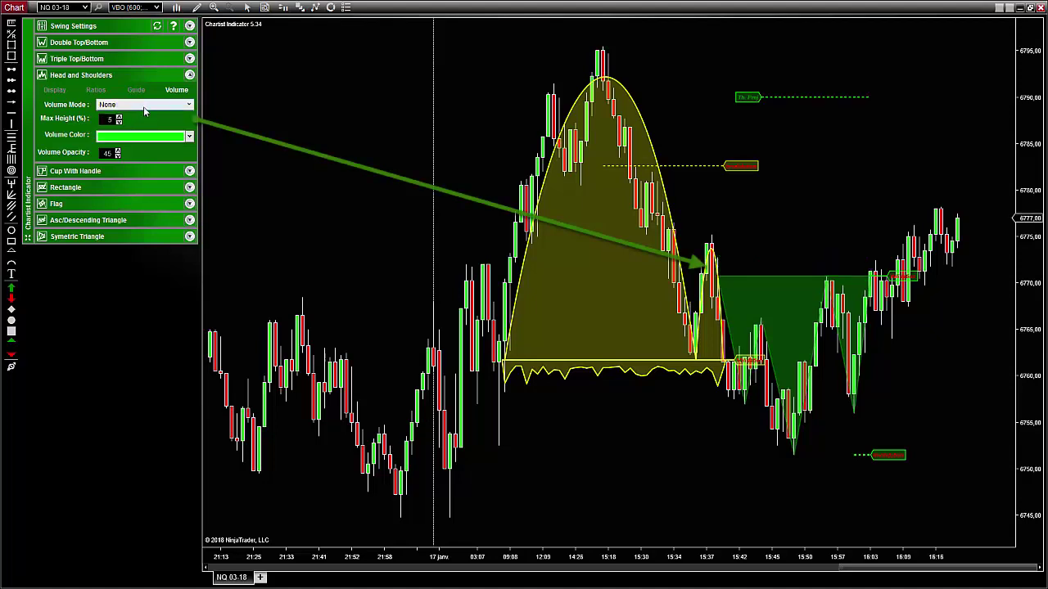
{"action": "left_click", "coordinate": [144, 110]}
{"action": "left_click", "coordinate": [137, 124]}
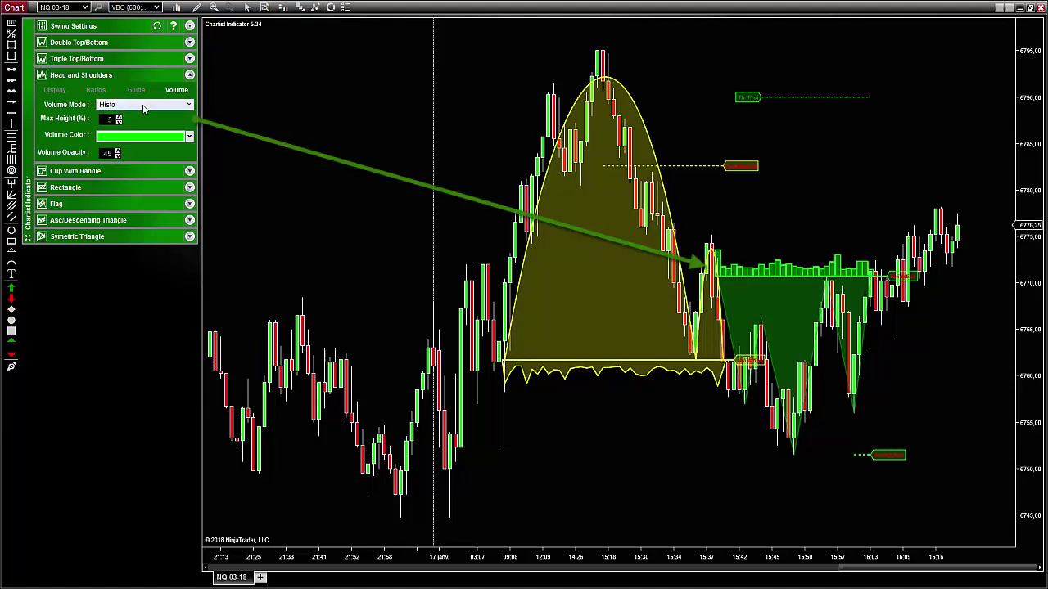
{"action": "left_click", "coordinate": [143, 109]}
{"action": "left_click", "coordinate": [139, 136]}
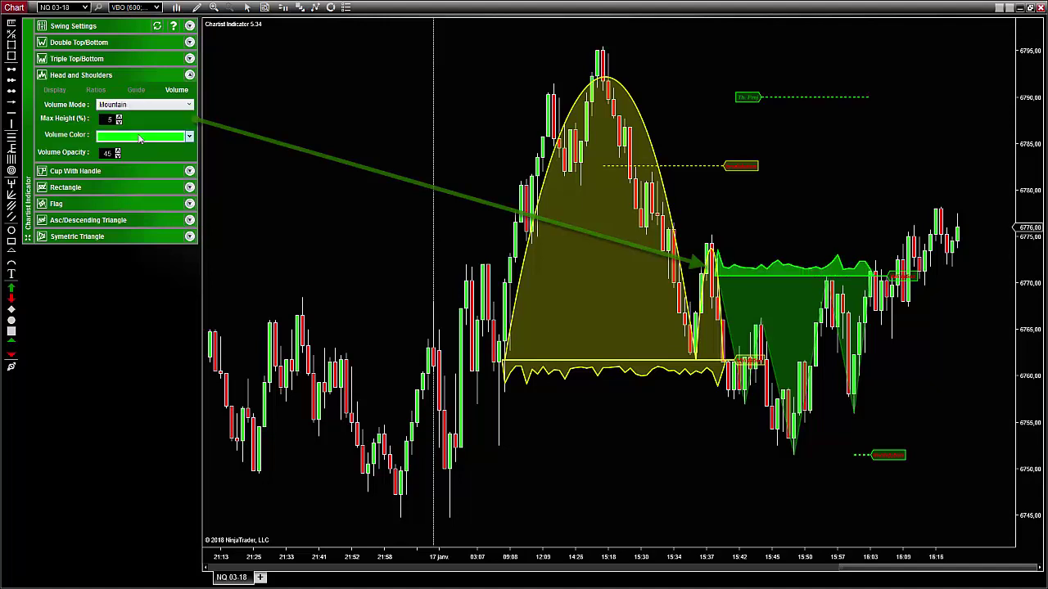